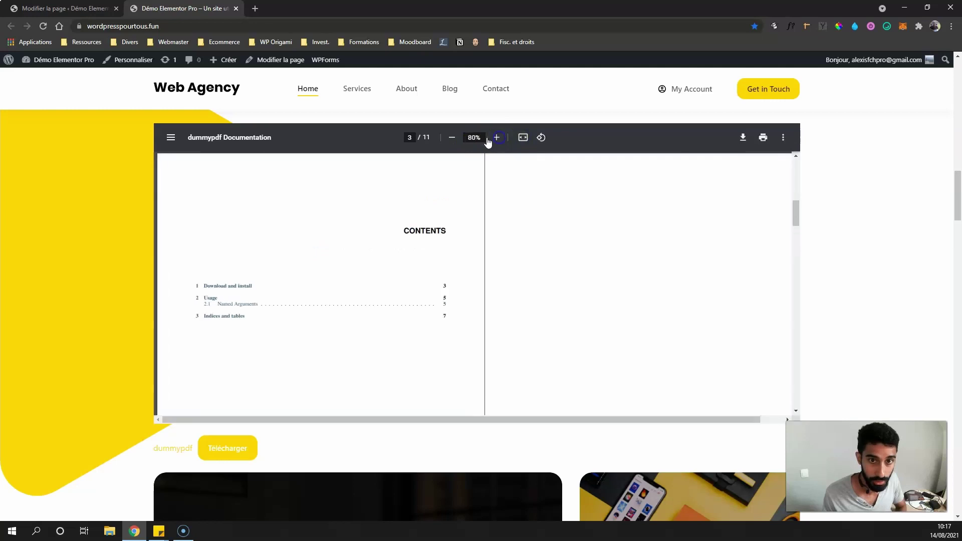
- Try the embedded PDF viewer's zoom, two-page view and fit-to-page controls, and check its additional options
{"action": "left_click", "coordinate": [452, 138]}
{"action": "left_click", "coordinate": [453, 138]}
{"action": "left_click", "coordinate": [784, 139]}
{"action": "left_click", "coordinate": [762, 156]}
{"action": "left_click", "coordinate": [524, 138]}
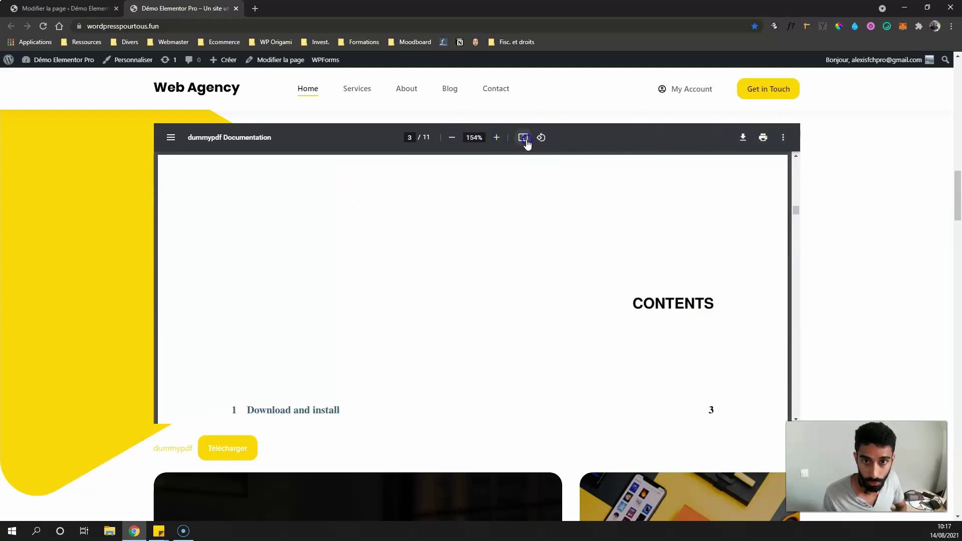
{"action": "left_click", "coordinate": [523, 137]}
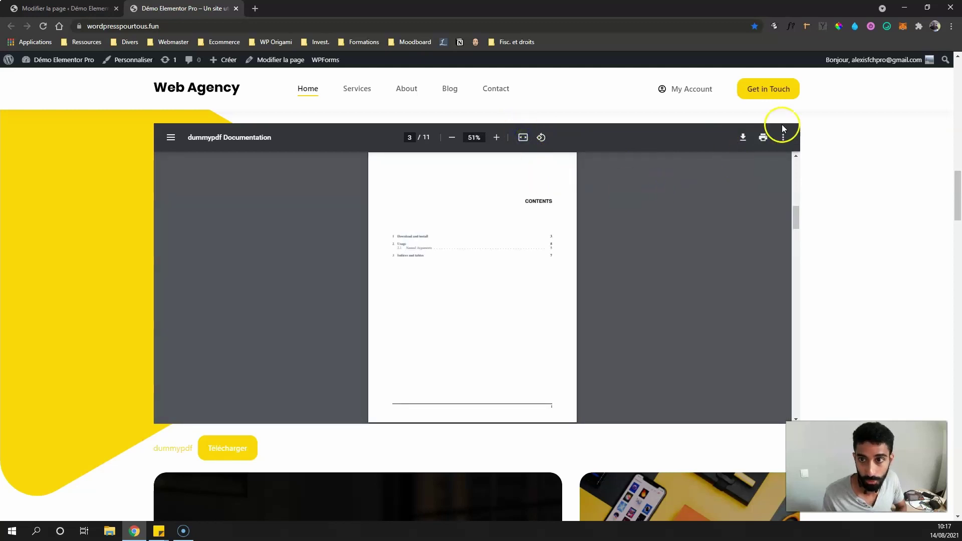
{"action": "left_click", "coordinate": [783, 137]}
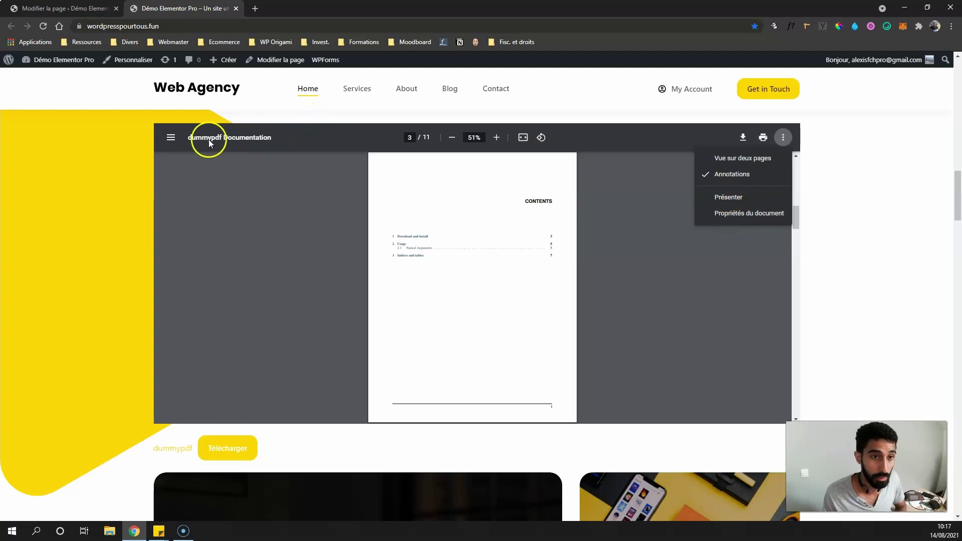
{"action": "left_click", "coordinate": [783, 138]}
- Show the embedded PDF's sidebar and browse its page thumbnails and document outline
{"action": "left_click", "coordinate": [170, 138]}
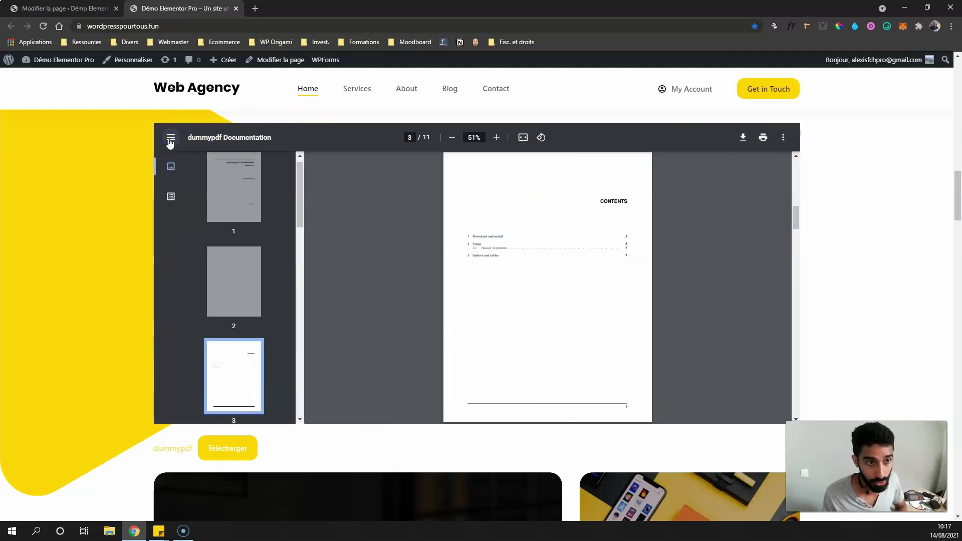
{"action": "scroll", "coordinate": [250, 220], "scroll_direction": "down", "scroll_amount": 5}
{"action": "scroll", "coordinate": [238, 219], "scroll_direction": "up", "scroll_amount": 5}
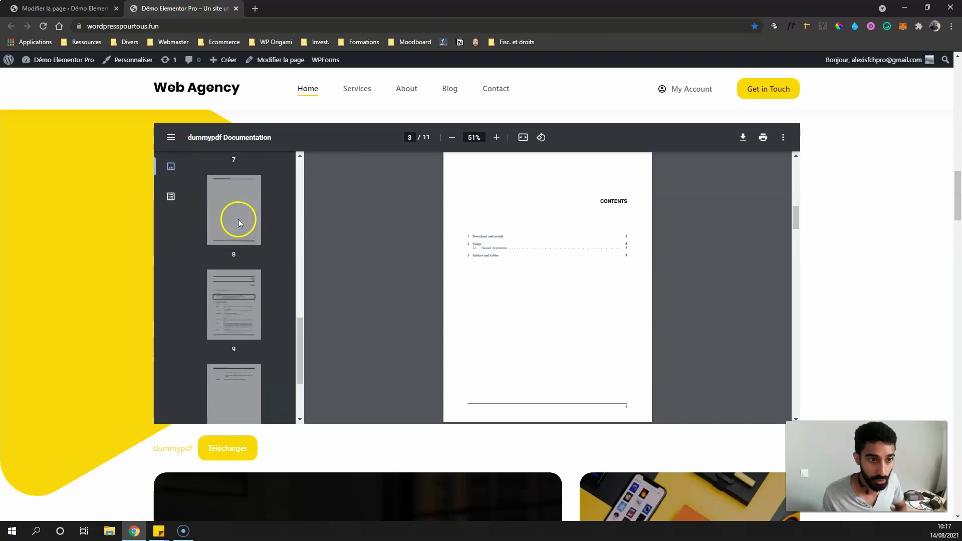
{"action": "left_click", "coordinate": [170, 200]}
{"action": "left_click", "coordinate": [199, 170]}
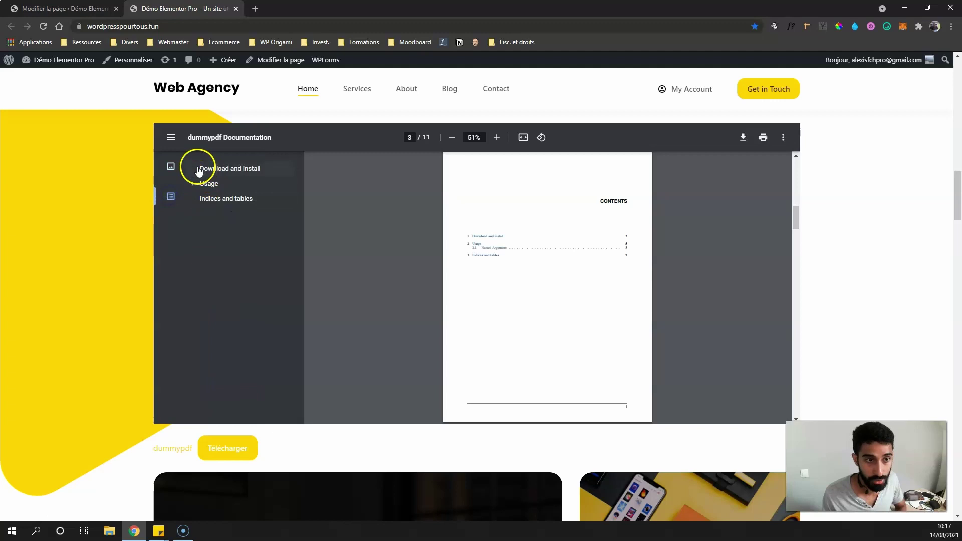
{"action": "left_click", "coordinate": [171, 168]}
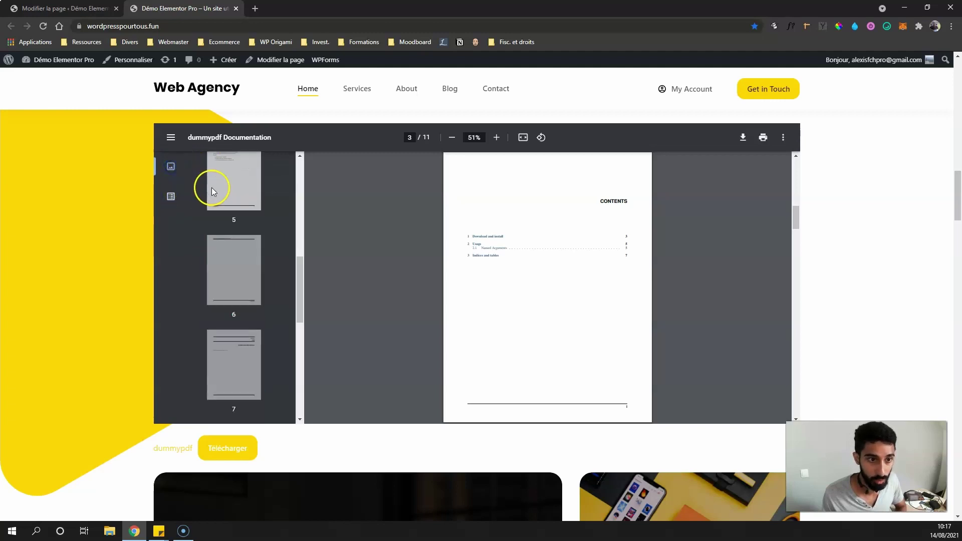
{"action": "scroll", "coordinate": [223, 236], "scroll_direction": "down", "scroll_amount": 10}
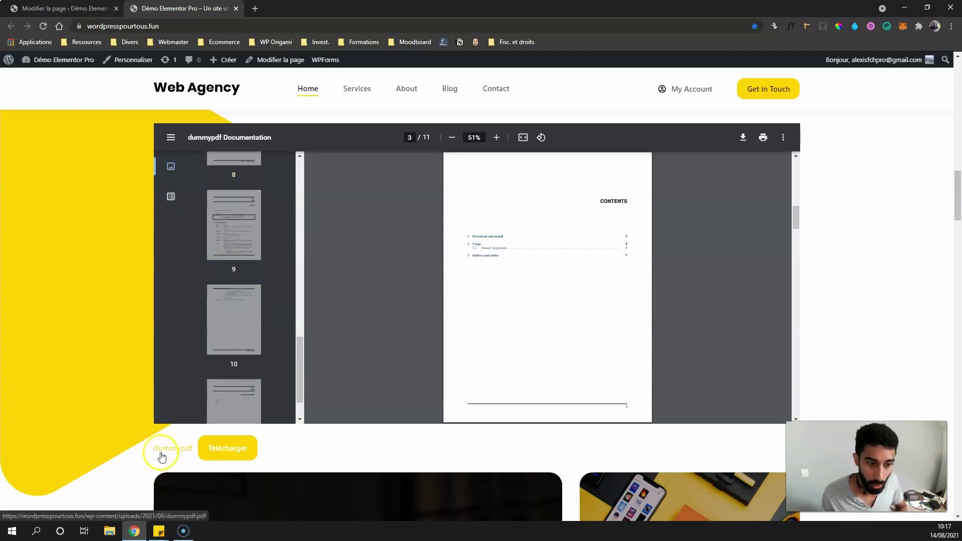
- Examine the dummypdf link and the Télécharger button below the embedded PDF on the published page
{"action": "scroll", "coordinate": [163, 453], "scroll_direction": "down", "scroll_amount": 1}
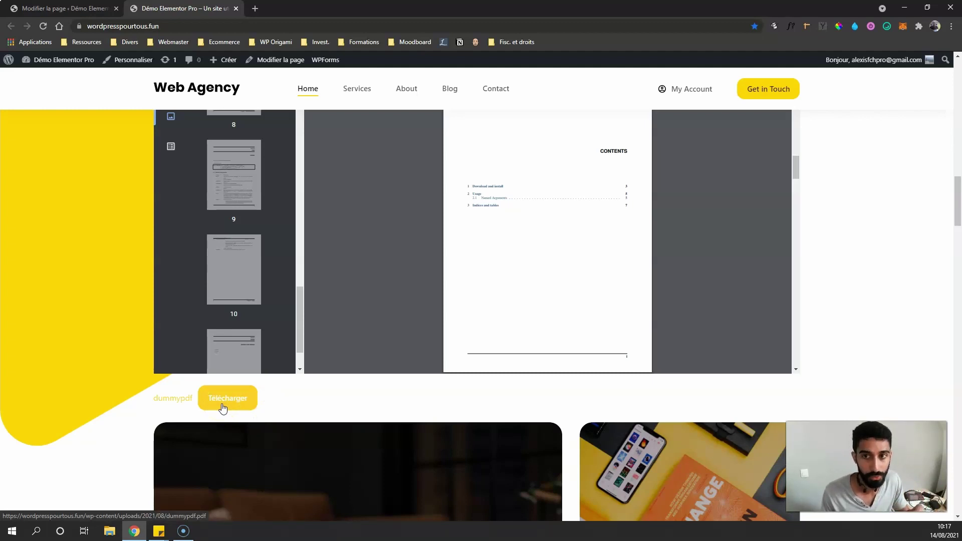
{"action": "scroll", "coordinate": [223, 408], "scroll_direction": "up", "scroll_amount": 3}
{"action": "scroll", "coordinate": [261, 391], "scroll_direction": "down", "scroll_amount": 1}
{"action": "scroll", "coordinate": [279, 365], "scroll_direction": "down", "scroll_amount": 4}
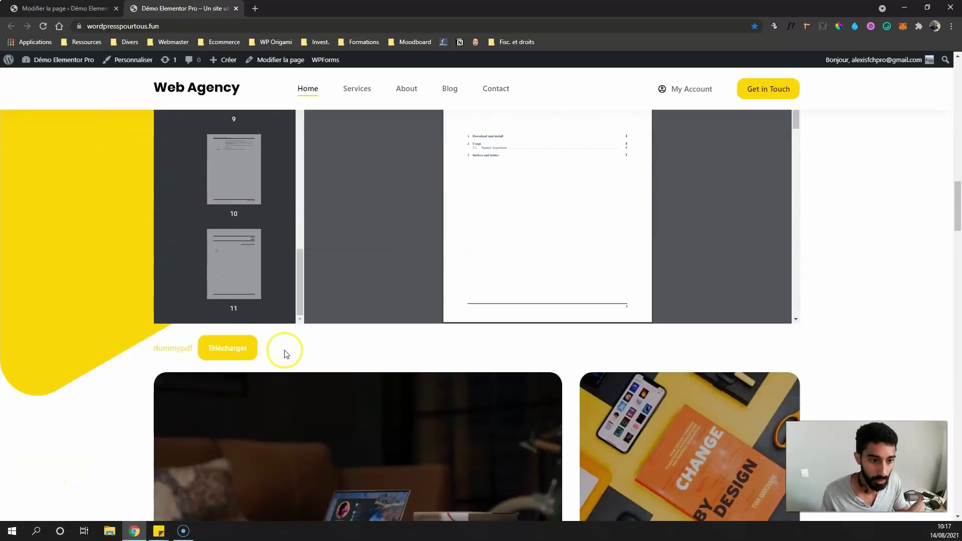
{"action": "scroll", "coordinate": [163, 342], "scroll_direction": "up", "scroll_amount": 3}
- Return to the page editor and turn the File block's inline PDF display off and back on
{"action": "left_click", "coordinate": [64, 8]}
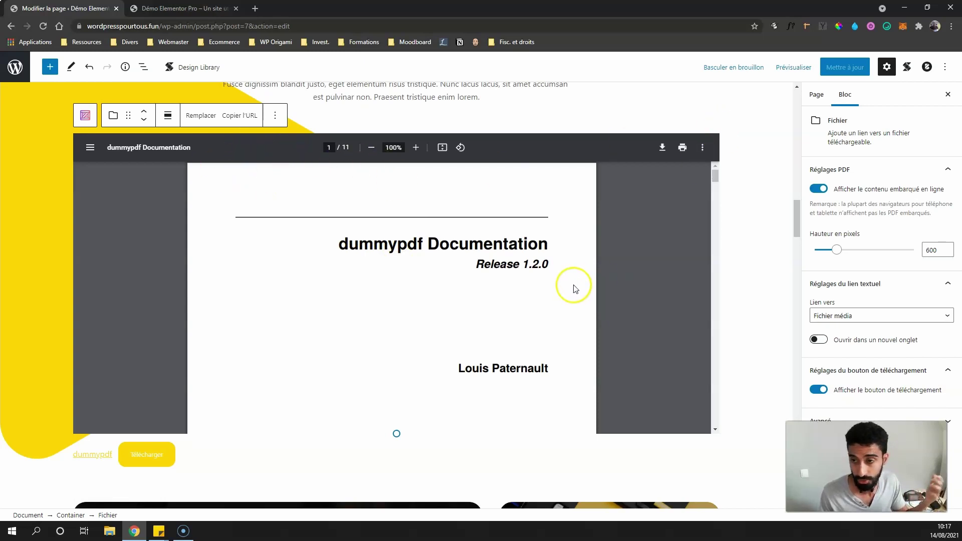
{"action": "left_click", "coordinate": [818, 189]}
{"action": "scroll", "coordinate": [200, 201], "scroll_direction": "up", "scroll_amount": 2}
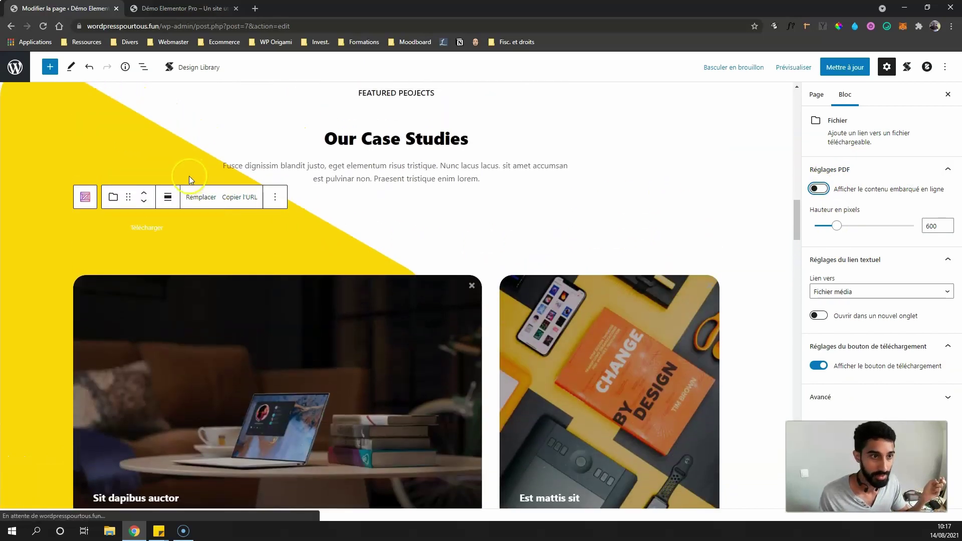
{"action": "left_click", "coordinate": [133, 249]}
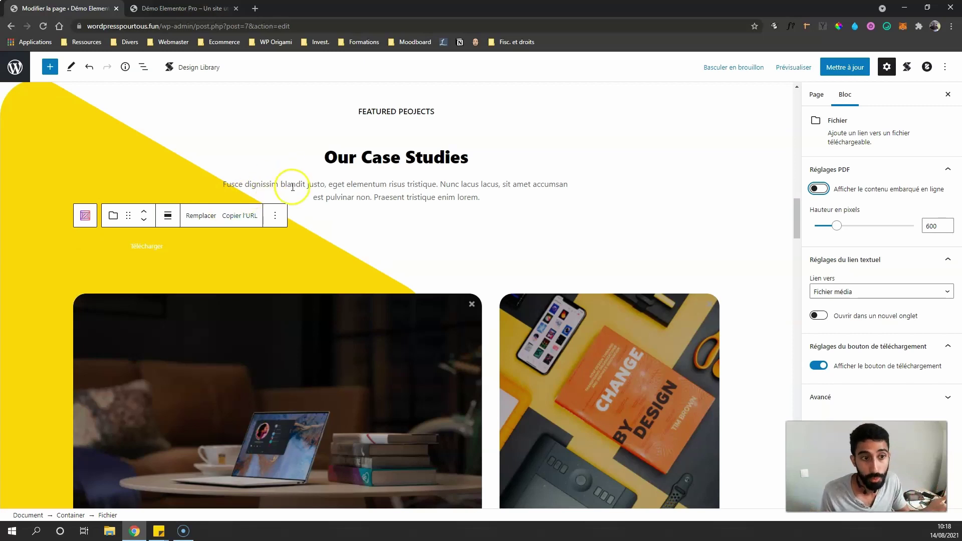
{"action": "left_click", "coordinate": [816, 189]}
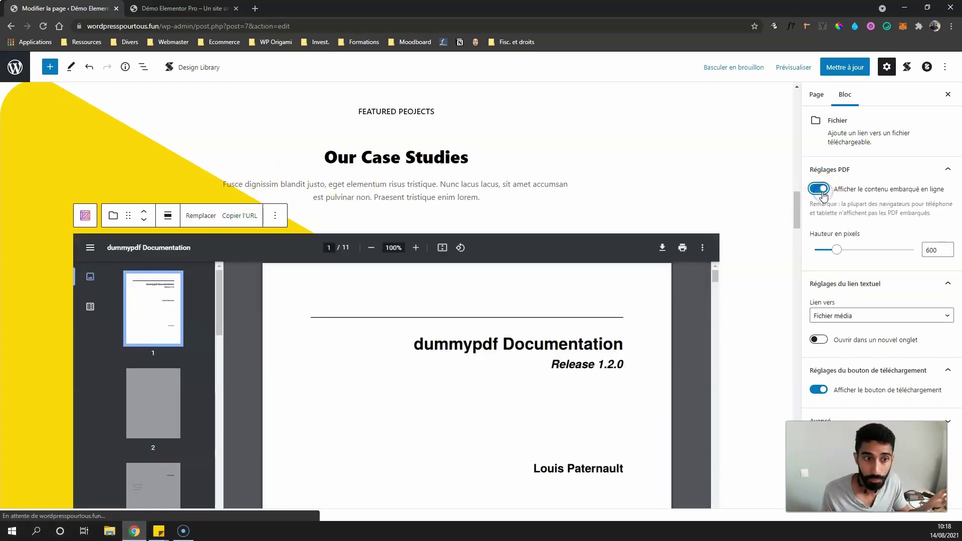
- Try adjusting the height of the embedded PDF in the File block
{"action": "scroll", "coordinate": [739, 180], "scroll_direction": "down", "scroll_amount": 1}
{"action": "left_click_drag", "start_coordinate": [837, 249], "coordinate": [833, 250]}
{"action": "left_click", "coordinate": [411, 294]}
{"action": "left_click_drag", "start_coordinate": [394, 361], "coordinate": [352, 385]}
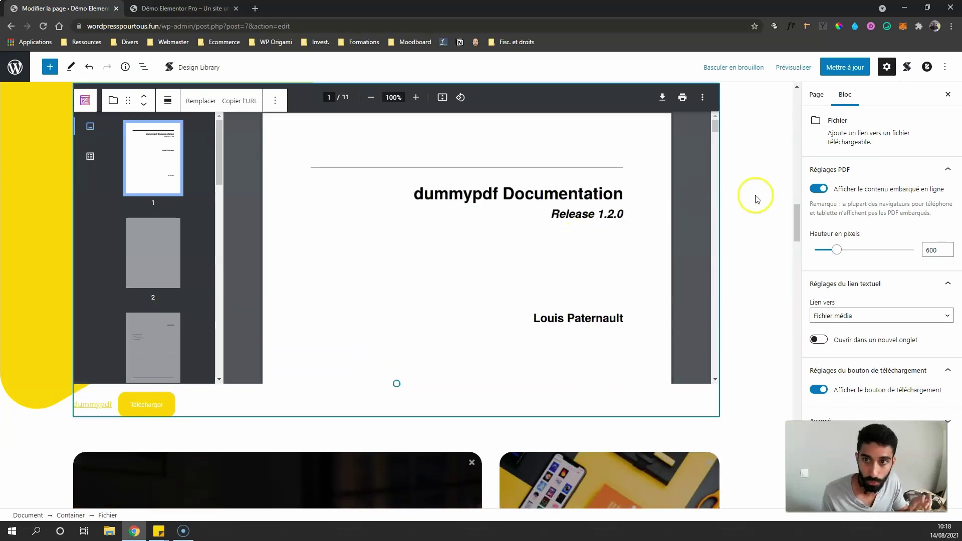
- Turn the dummypdf text link's option to open in a new tab on and back off
{"action": "scroll", "coordinate": [751, 200], "scroll_direction": "down", "scroll_amount": 1}
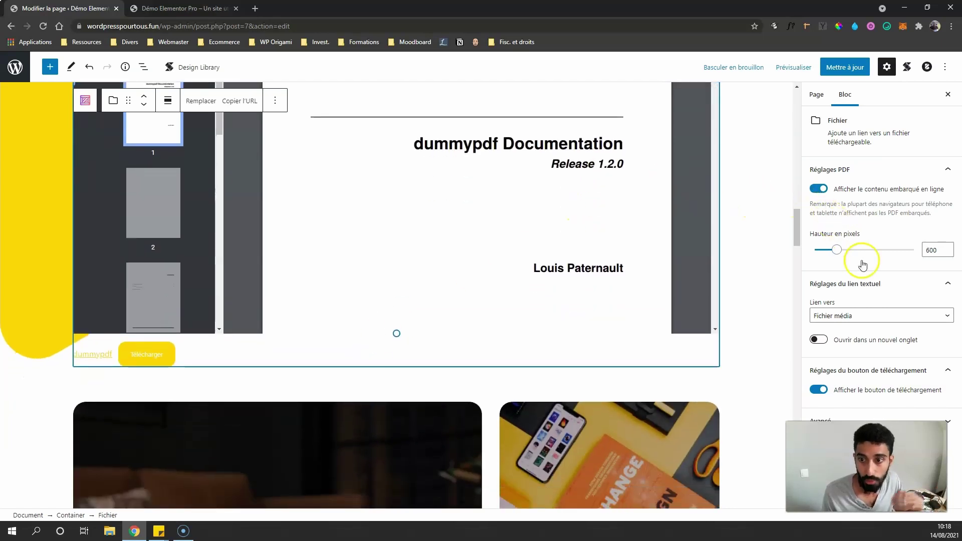
{"action": "left_click", "coordinate": [818, 340]}
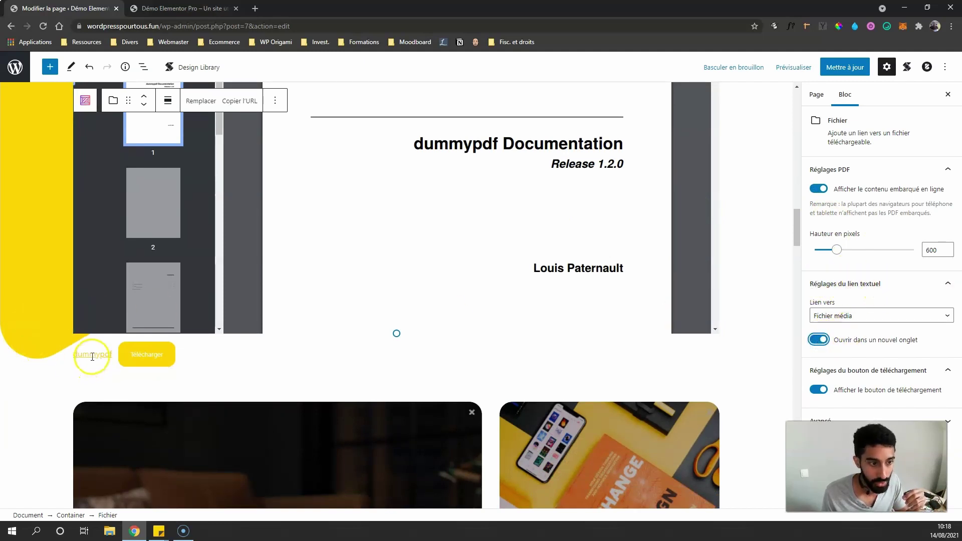
{"action": "left_click", "coordinate": [819, 343]}
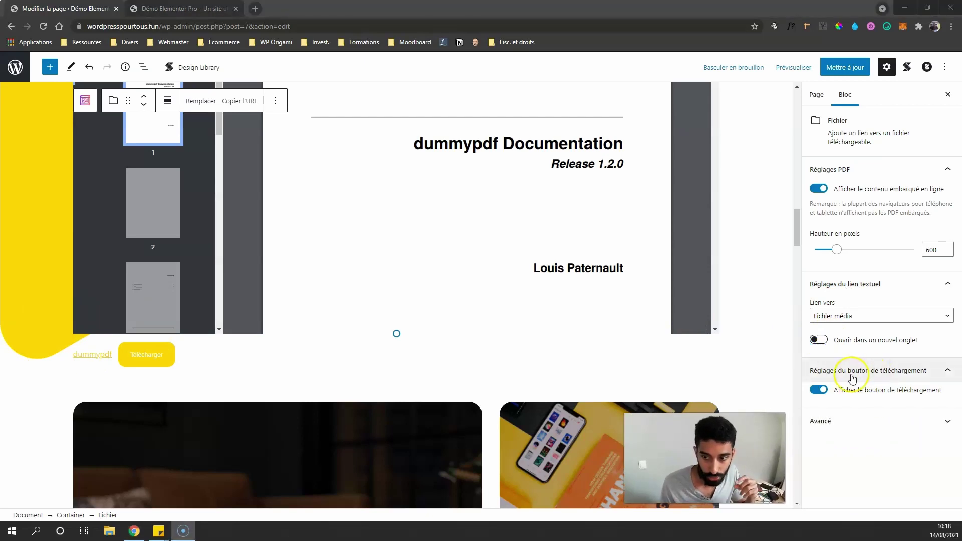
- Hide the File block's download button and show it again
{"action": "scroll", "coordinate": [740, 272], "scroll_direction": "up", "scroll_amount": 3}
{"action": "scroll", "coordinate": [741, 272], "scroll_direction": "down", "scroll_amount": 1}
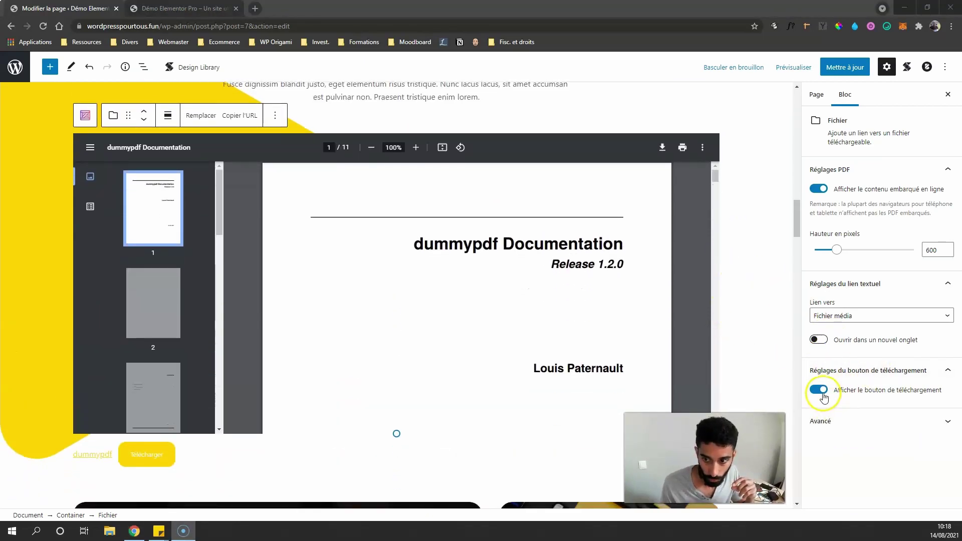
{"action": "left_click", "coordinate": [821, 393]}
{"action": "scroll", "coordinate": [739, 301], "scroll_direction": "down", "scroll_amount": 2}
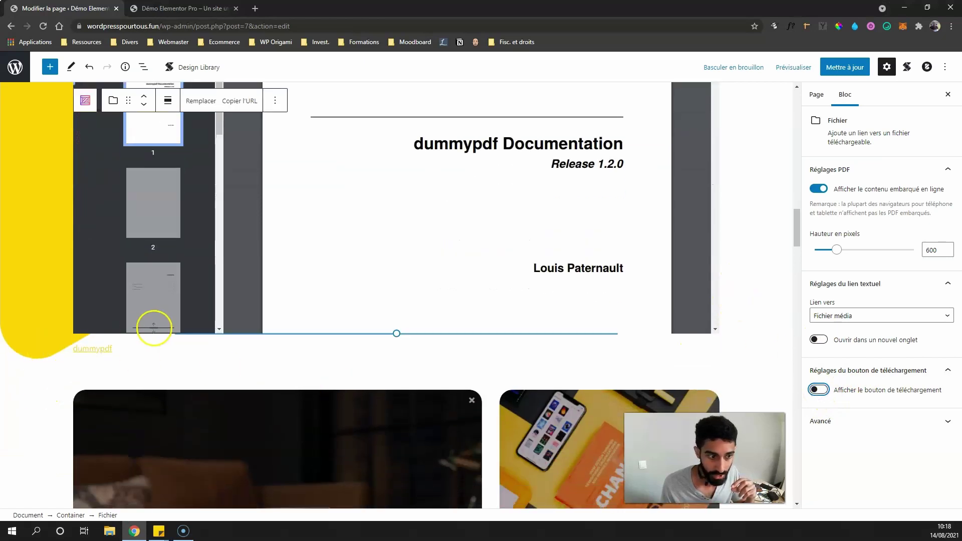
{"action": "left_click", "coordinate": [816, 390]}
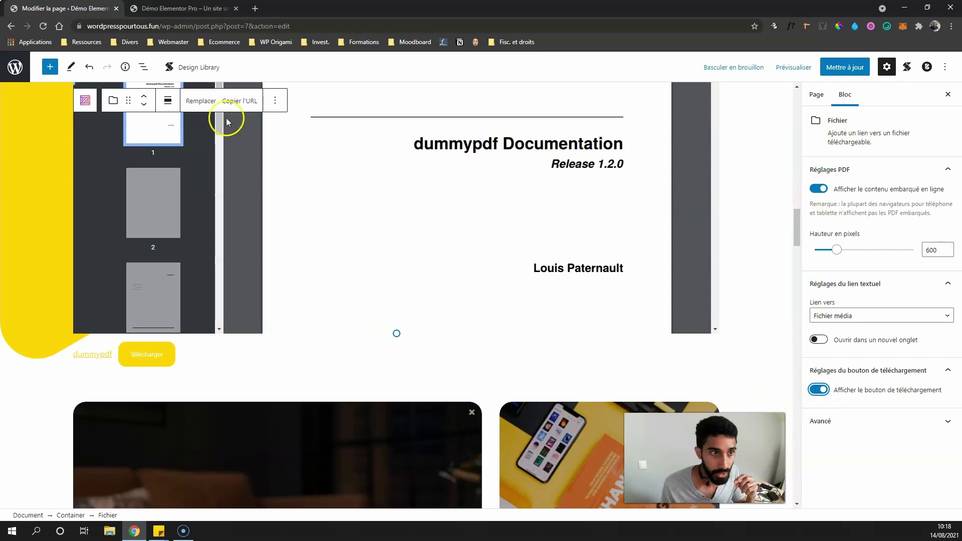
- Place the dummypdf File block below the Explore More button in the services section's column
{"action": "scroll", "coordinate": [793, 233], "scroll_direction": "up", "scroll_amount": 1}
{"action": "scroll", "coordinate": [793, 233], "scroll_direction": "up", "scroll_amount": 5}
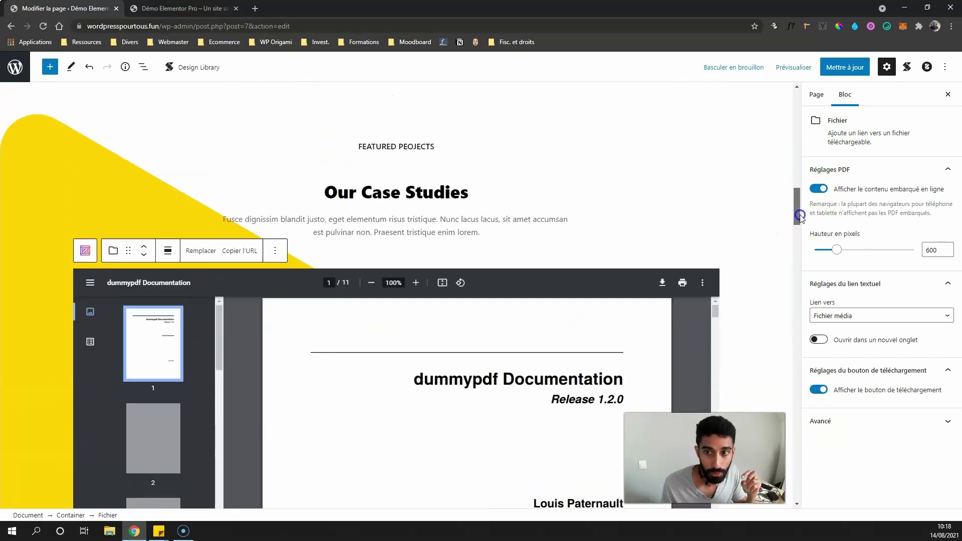
{"action": "scroll", "coordinate": [130, 320], "scroll_direction": "up", "scroll_amount": 2}
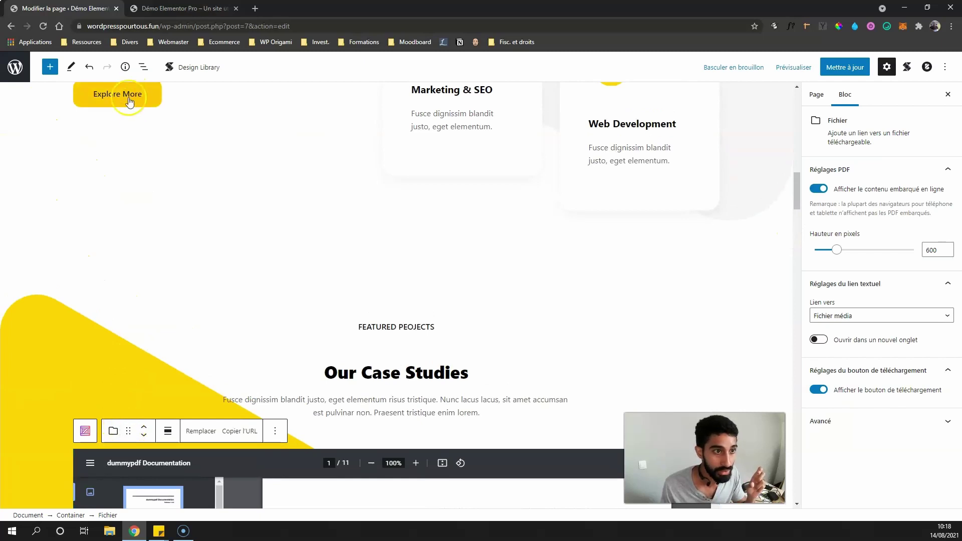
{"action": "scroll", "coordinate": [137, 171], "scroll_direction": "up", "scroll_amount": 3}
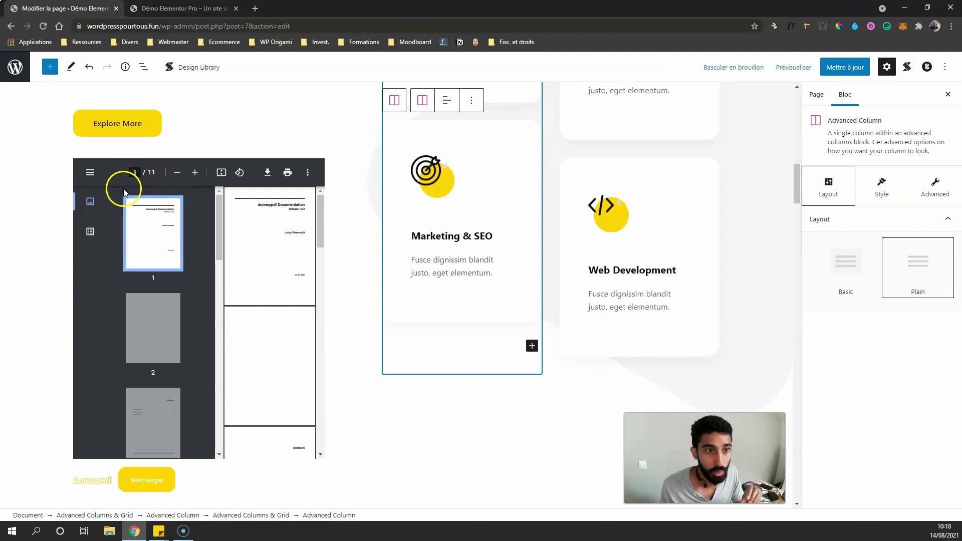
- Hide the thumbnail sidebar and adjust the zoom in the column's PDF preview, and update the page
{"action": "left_click", "coordinate": [90, 173]}
{"action": "left_click", "coordinate": [90, 173]}
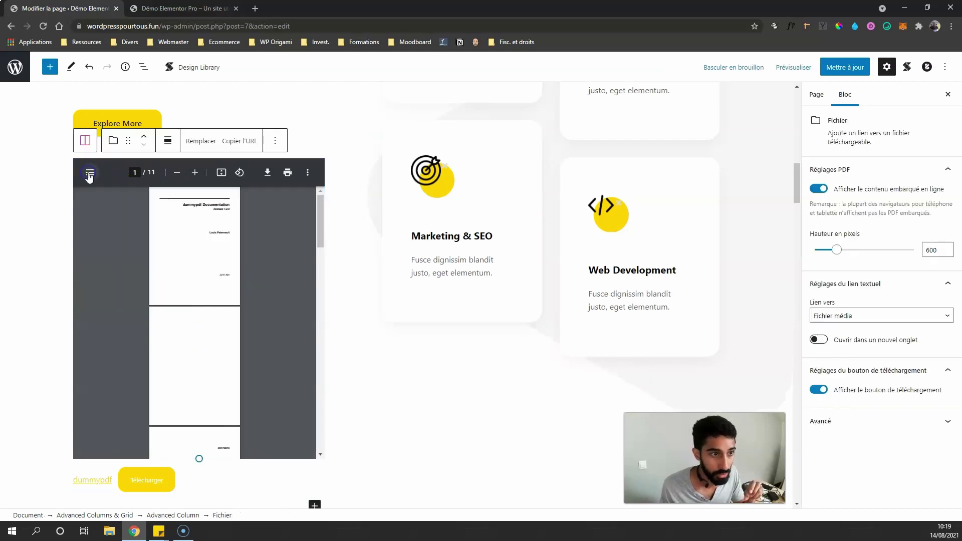
{"action": "left_click", "coordinate": [197, 173]}
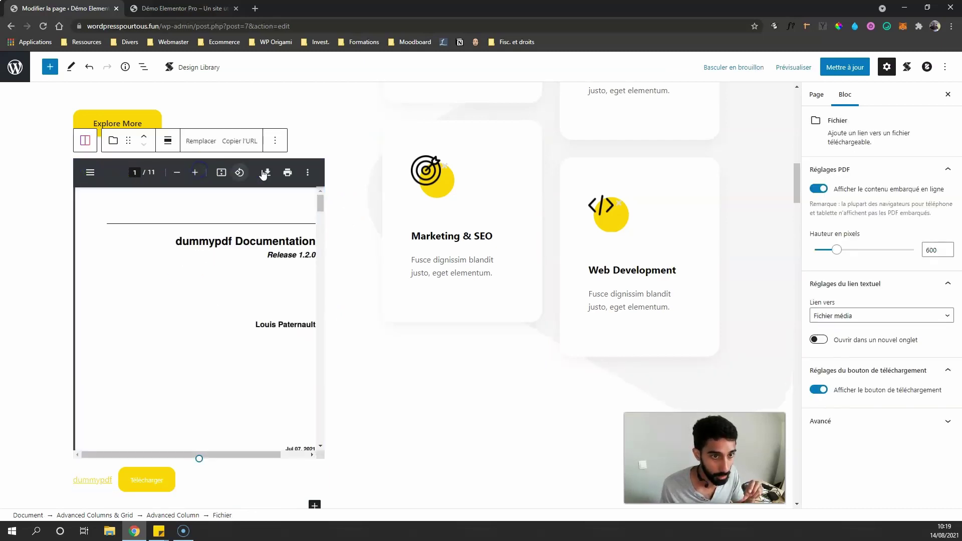
{"action": "left_click", "coordinate": [827, 66]}
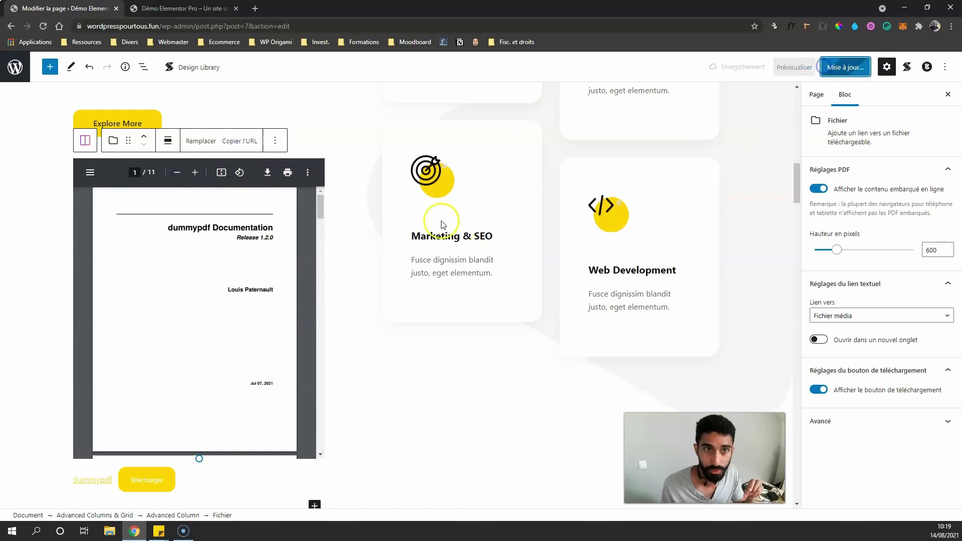
- View the published page and look through the PDF embedded below the Explore More button, zooming out one level
{"action": "left_click", "coordinate": [126, 11]}
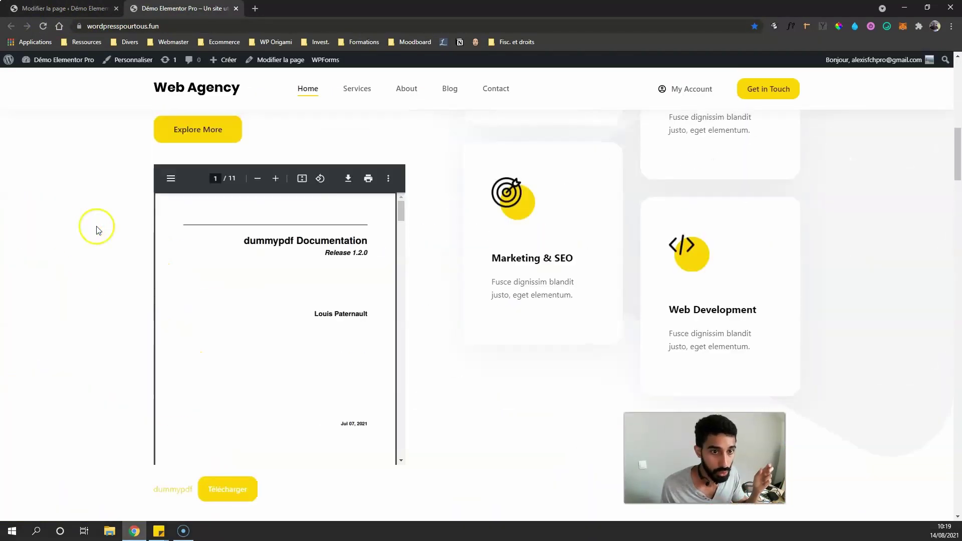
{"action": "scroll", "coordinate": [342, 254], "scroll_direction": "down", "scroll_amount": 10}
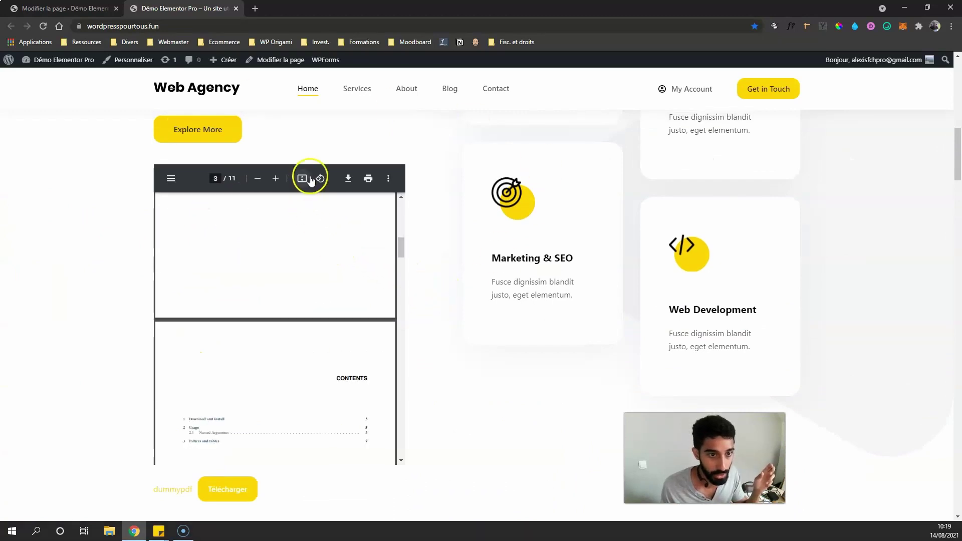
{"action": "left_click", "coordinate": [258, 178]}
{"action": "scroll", "coordinate": [312, 327], "scroll_direction": "up", "scroll_amount": 10}
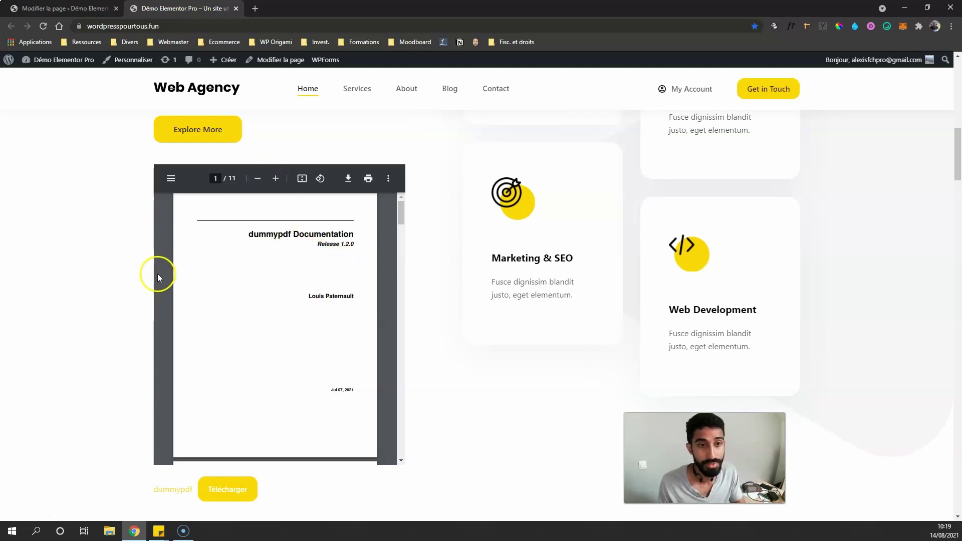
{"action": "left_click_drag", "start_coordinate": [401, 212], "coordinate": [400, 371]}
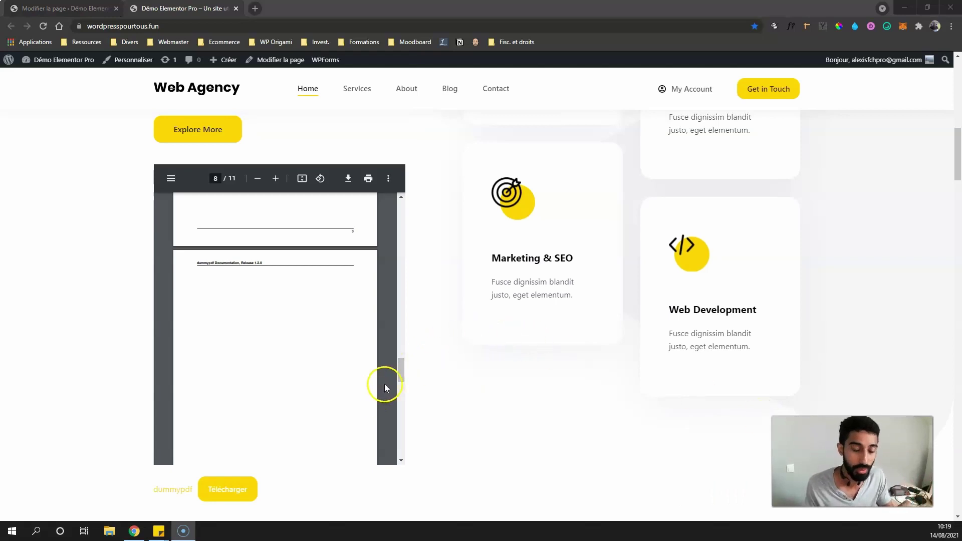
{"action": "left_click_drag", "start_coordinate": [403, 370], "coordinate": [404, 195]}
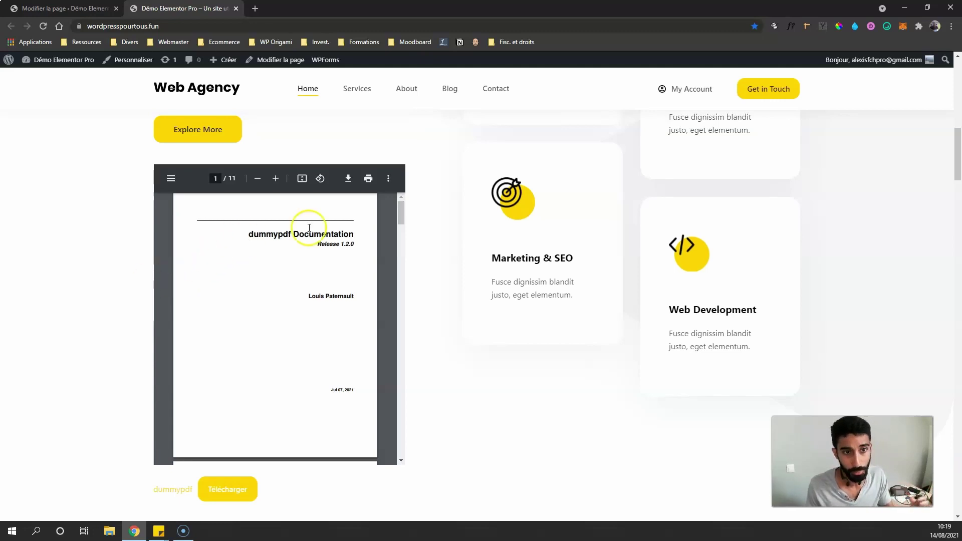
{"action": "mouse_move", "coordinate": [400, 211]}
{"action": "left_mouse_down"}
{"action": "mouse_move", "coordinate": [394, 371]}
{"action": "mouse_move", "coordinate": [403, 211]}
{"action": "left_mouse_up"}
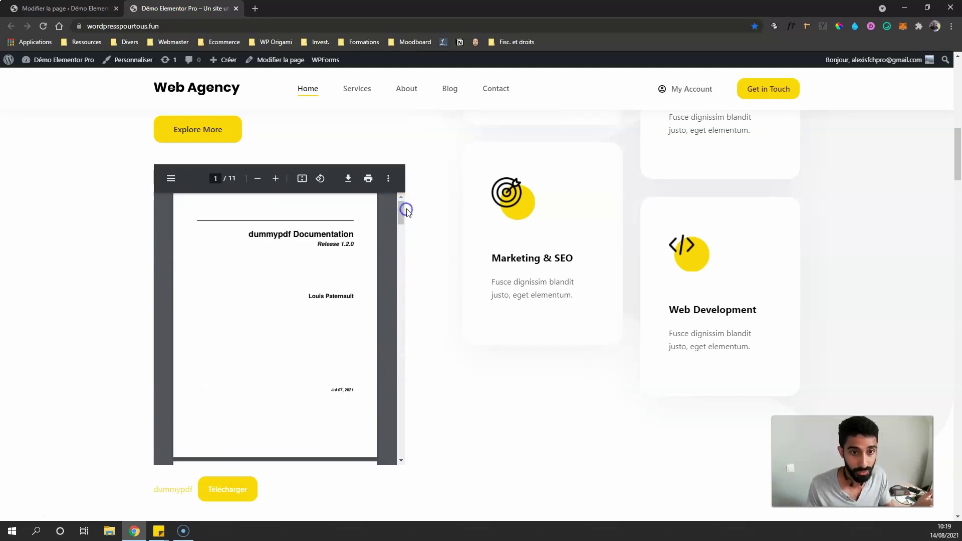
- Examine how the embedded PDF sits beside the service cards on the published page
{"action": "scroll", "coordinate": [409, 215], "scroll_direction": "up", "scroll_amount": 3}
{"action": "scroll", "coordinate": [409, 214], "scroll_direction": "up", "scroll_amount": 1}
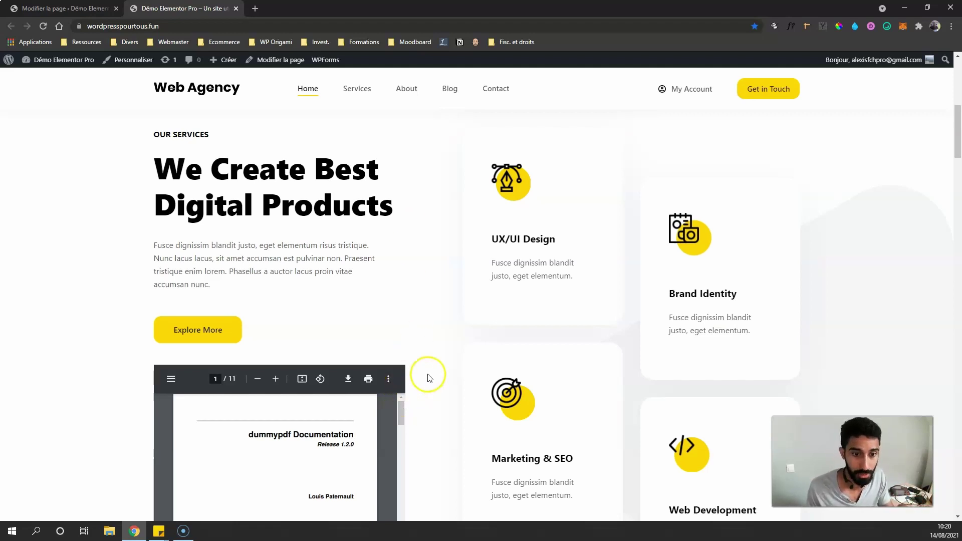
{"action": "scroll", "coordinate": [423, 369], "scroll_direction": "down", "scroll_amount": 1}
{"action": "scroll", "coordinate": [423, 368], "scroll_direction": "up", "scroll_amount": 2}
{"action": "scroll", "coordinate": [418, 365], "scroll_direction": "down", "scroll_amount": 3}
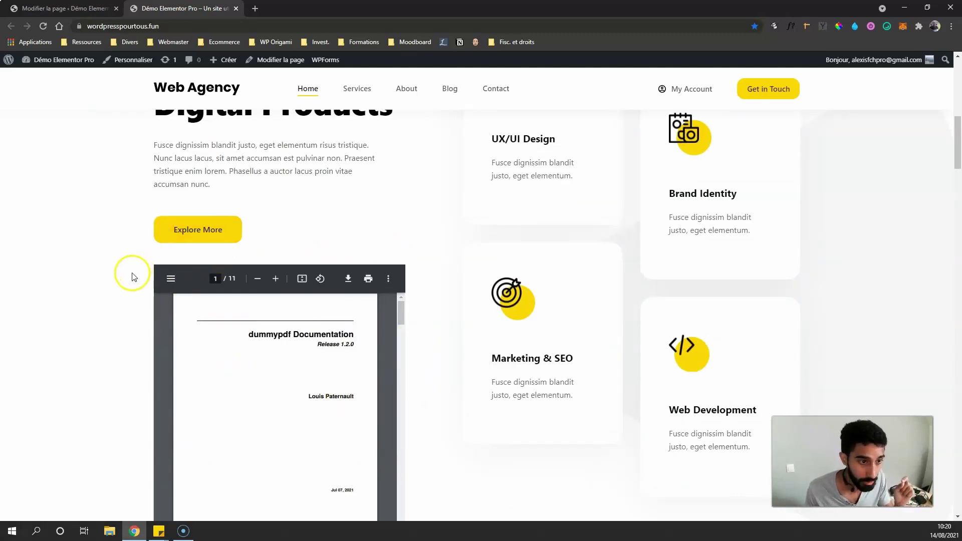
{"action": "scroll", "coordinate": [133, 275], "scroll_direction": "down", "scroll_amount": 2}
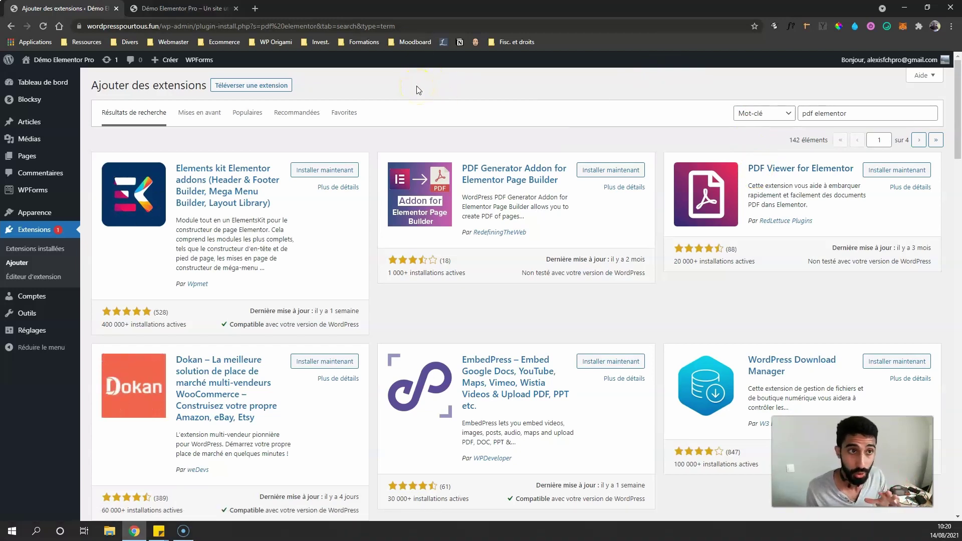
- Compare the published page's embedded PDF with the PDF Viewer for Elementor plugin in the "pdf elementor" extension results
{"action": "key", "text": "ctrl+Tab"}
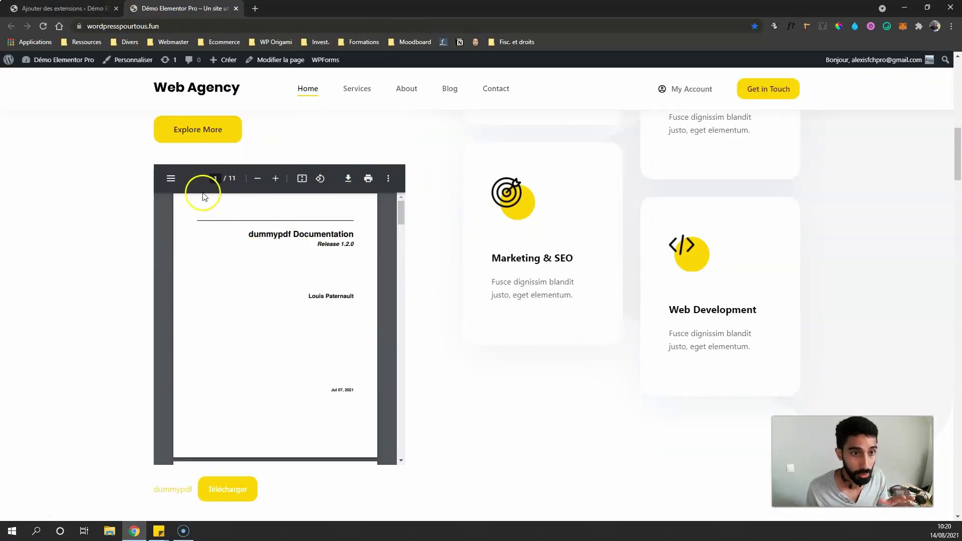
{"action": "key", "text": "ctrl+Tab"}
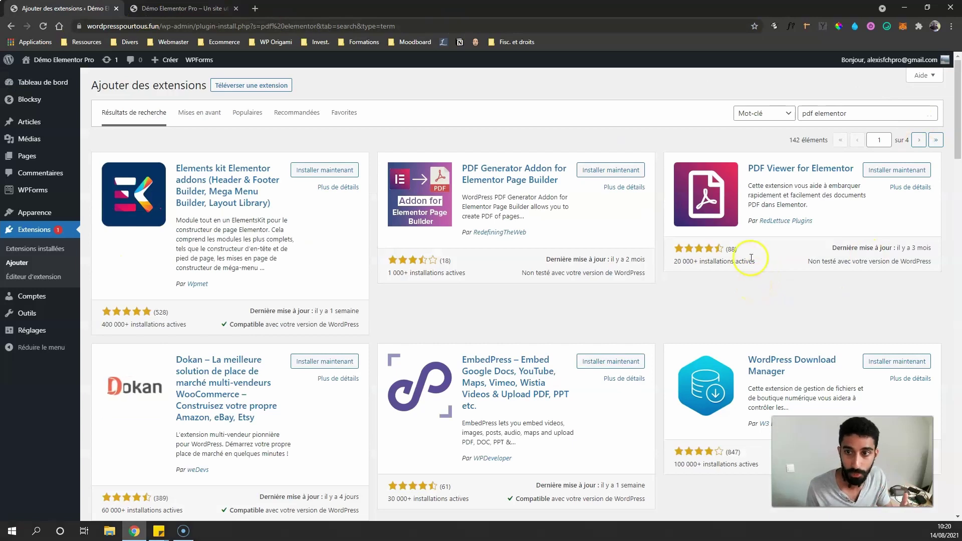
{"action": "left_click", "coordinate": [763, 171]}
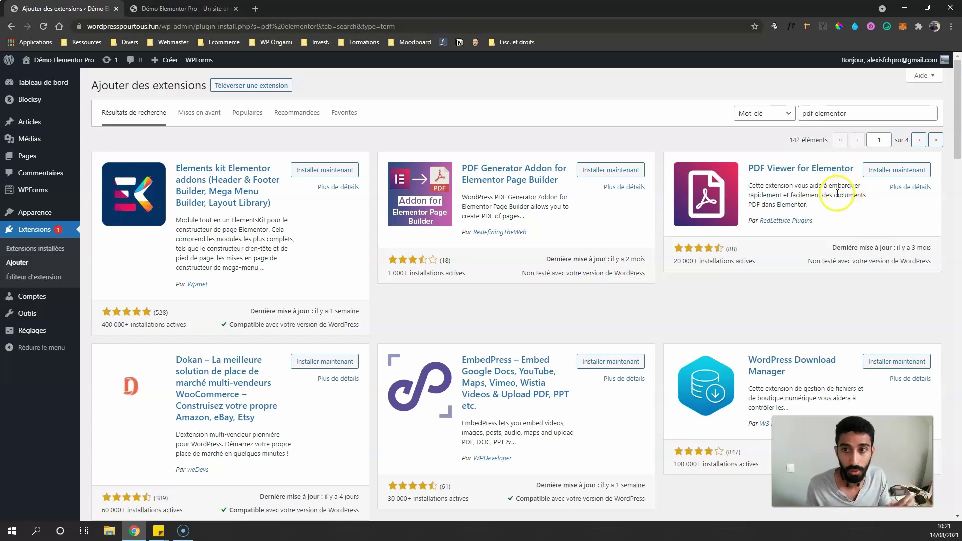
{"action": "left_click", "coordinate": [183, 531]}
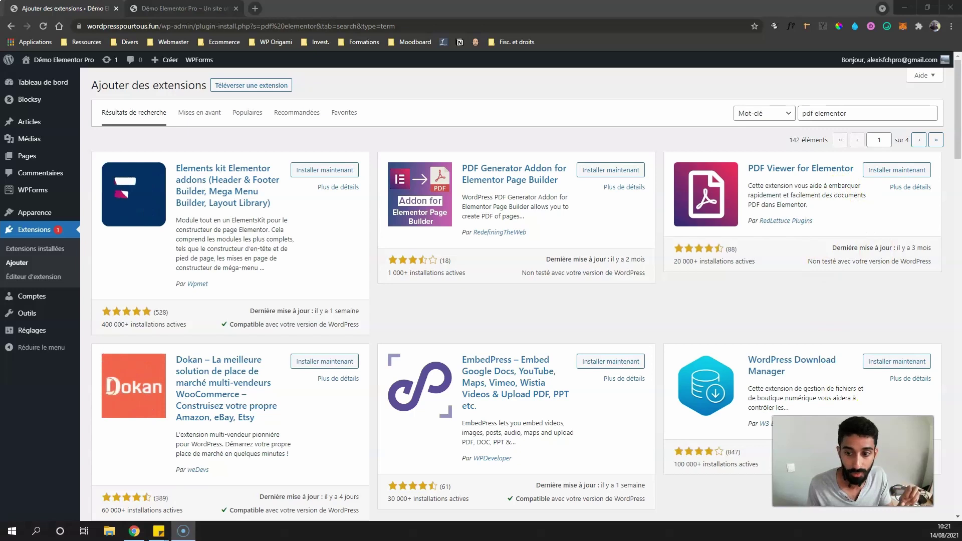